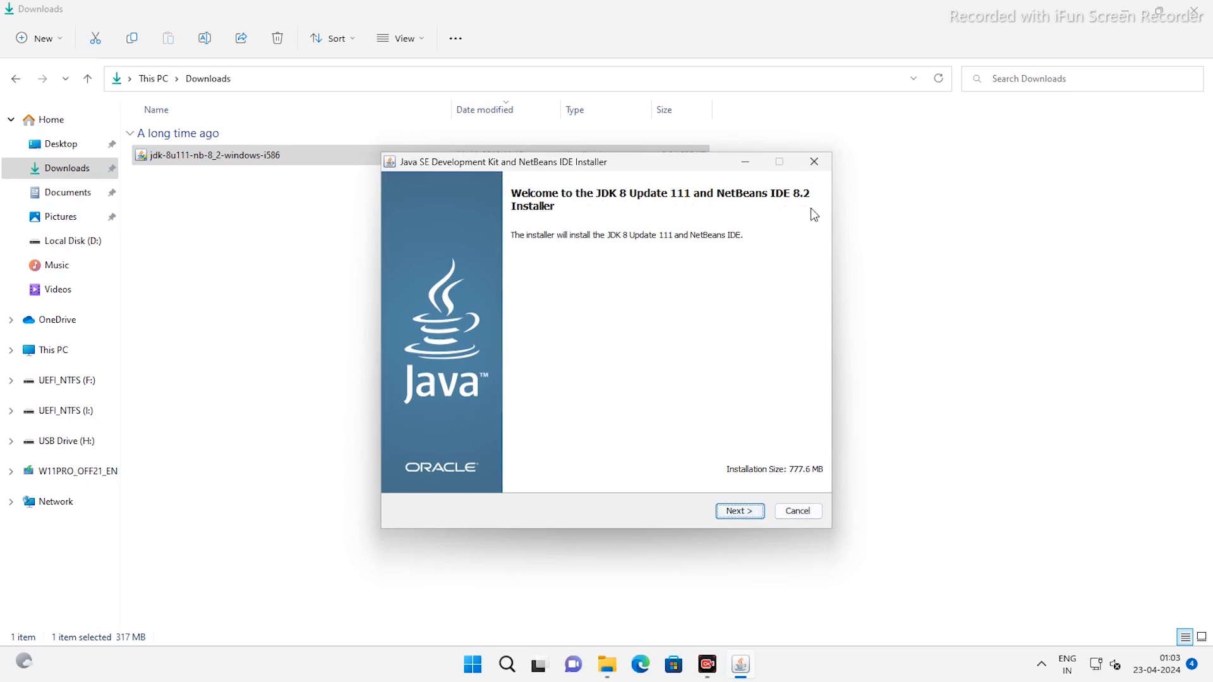
# Step: Install JDK 8 Update 111 and NetBeans IDE 8.2 in the default folders, then finish setup and close the Downloads window
pyautogui.click(731, 511)
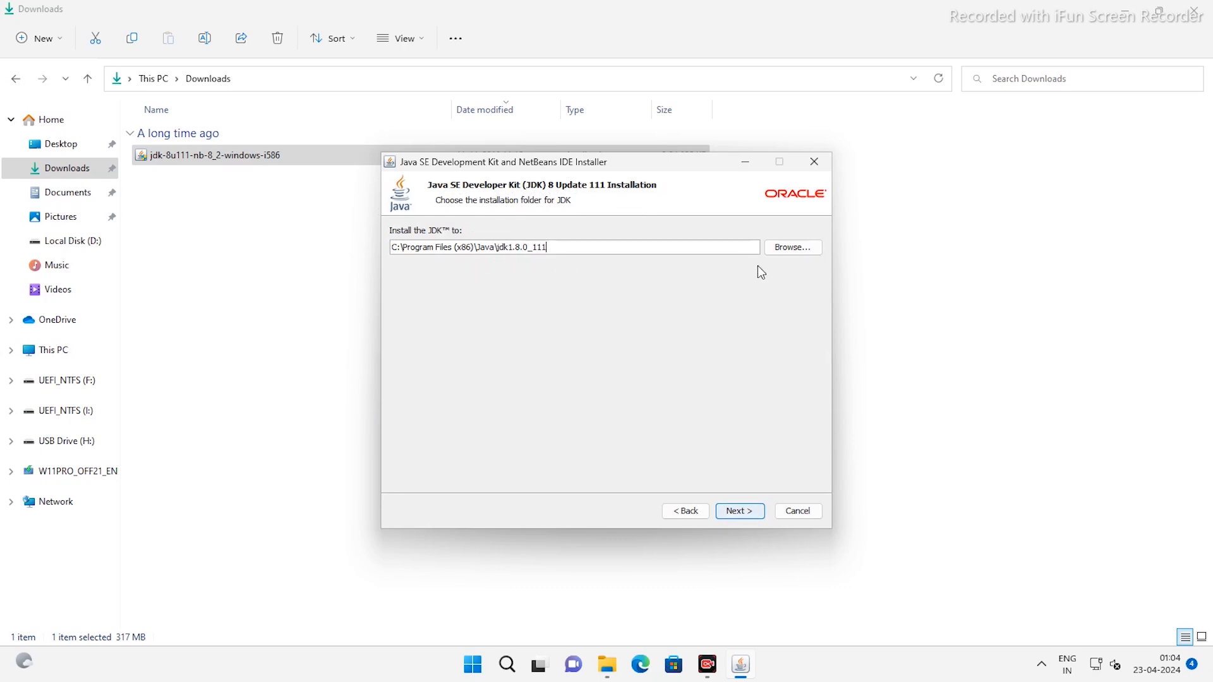
pyautogui.click(745, 515)
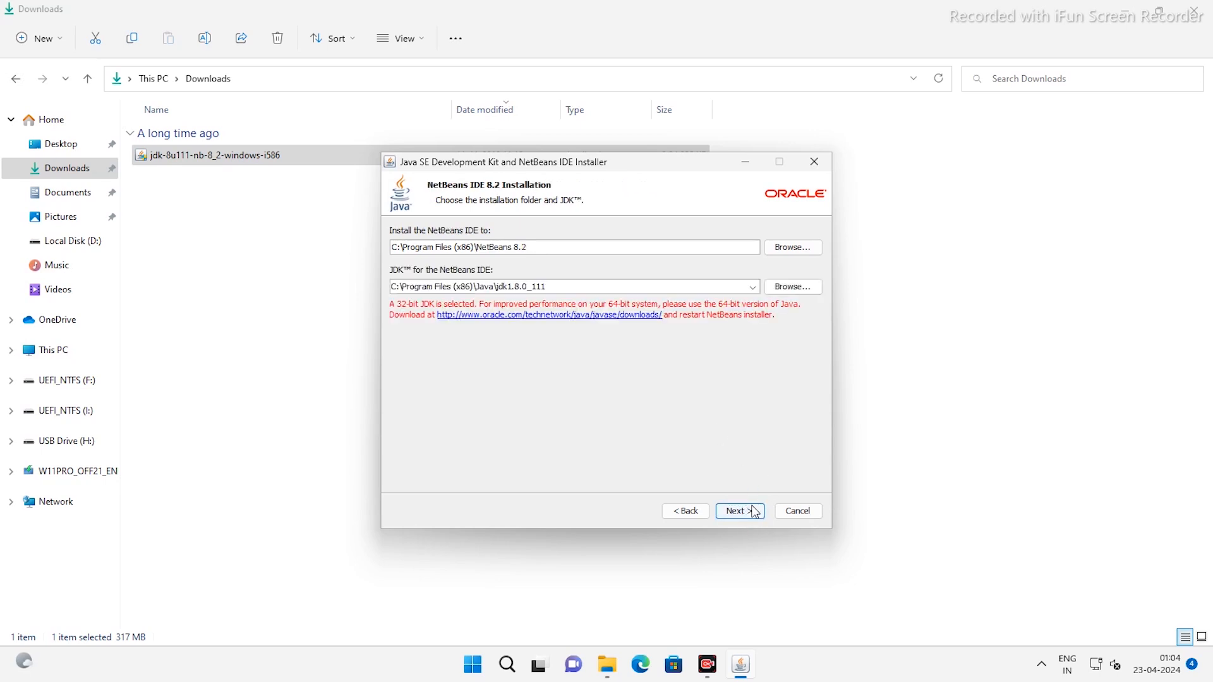
pyautogui.click(749, 515)
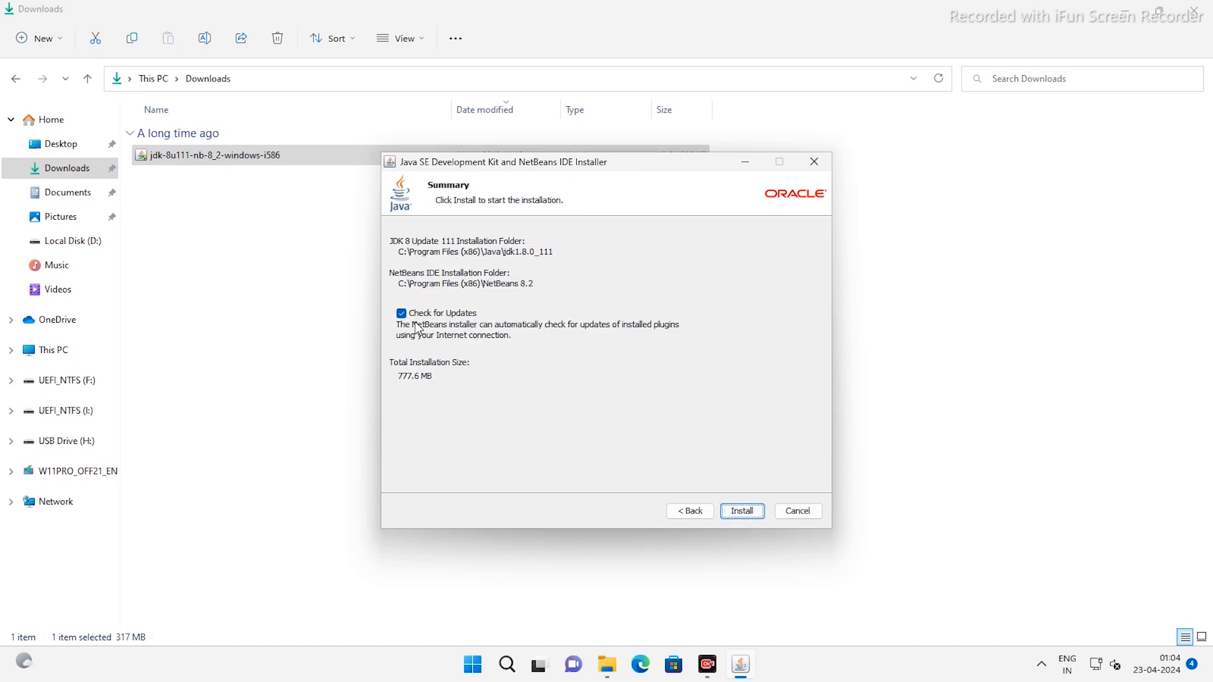
pyautogui.click(741, 510)
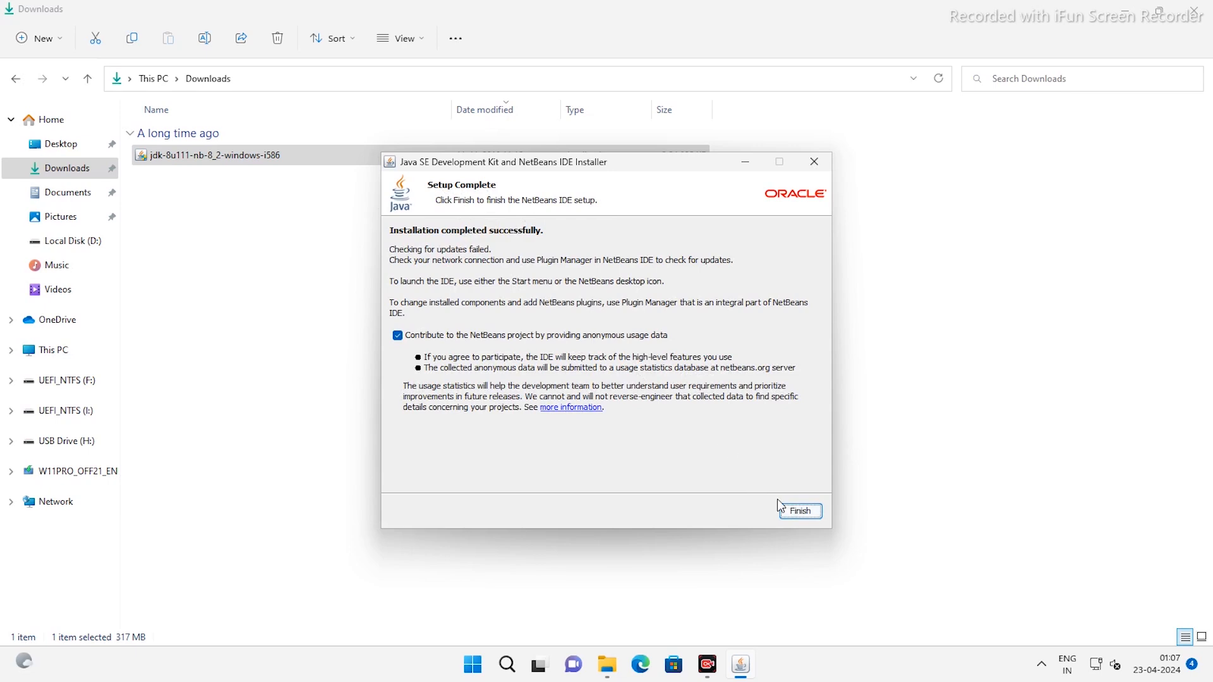
pyautogui.click(800, 511)
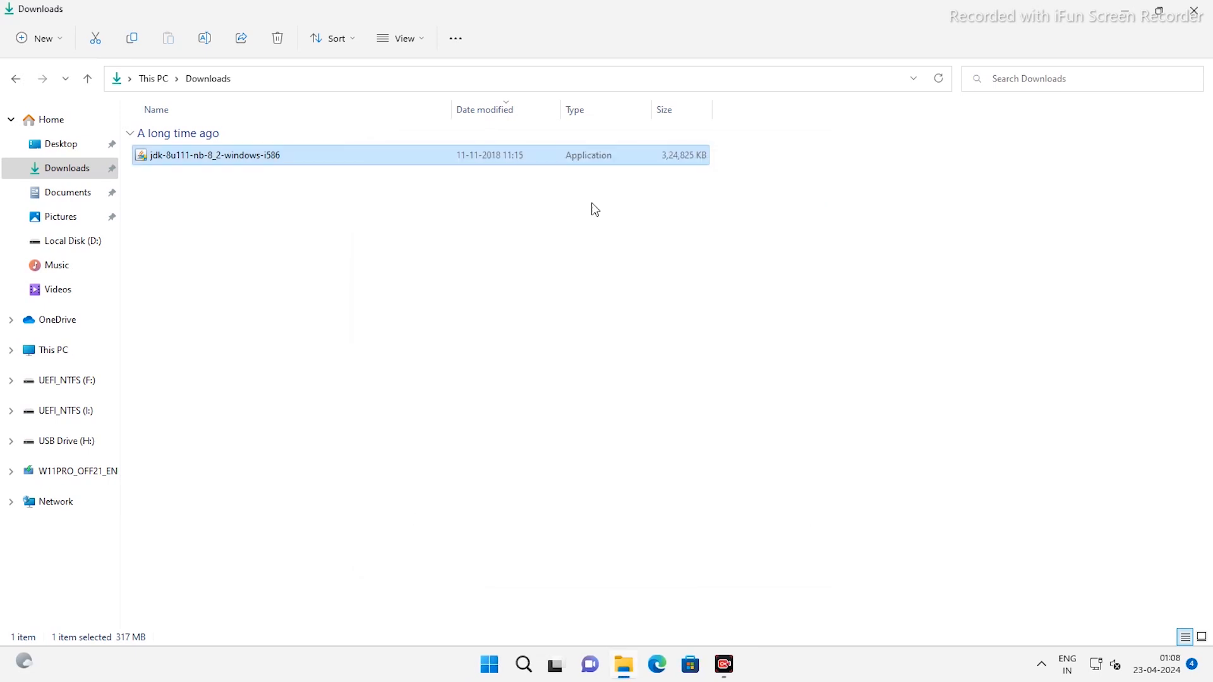
pyautogui.click(1192, 8)
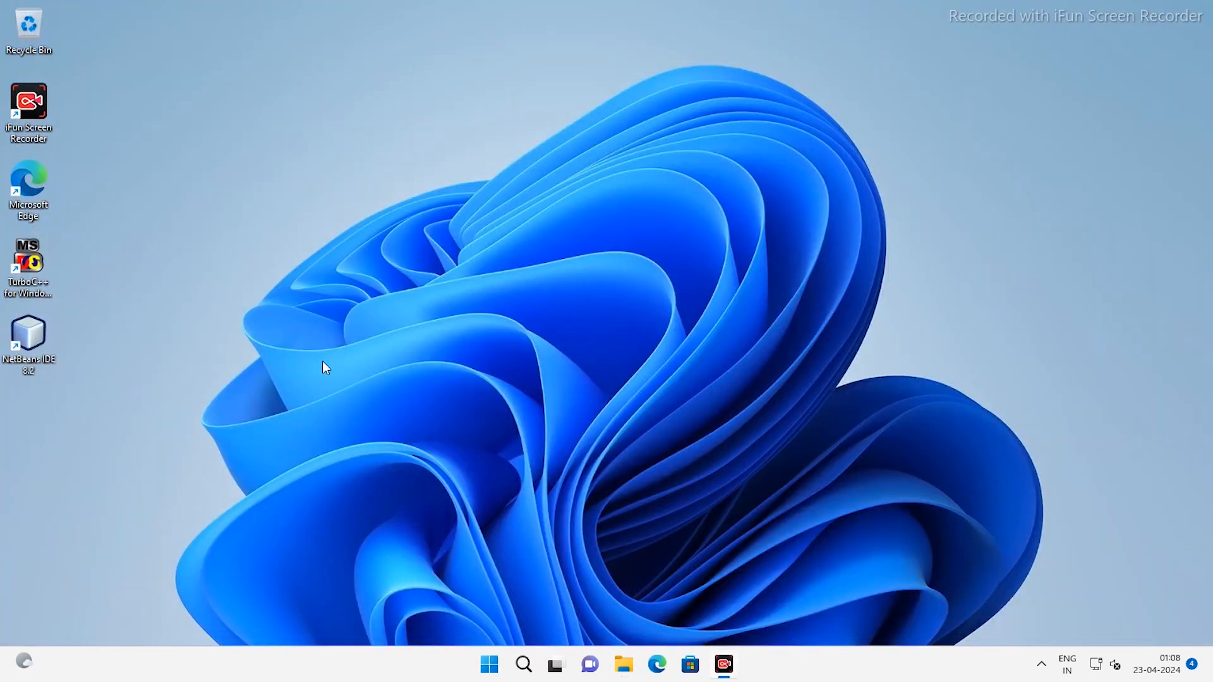
# Step: In File Explorer, open the bin folder at C:\Program Files (x86)\Java\jdk1.8.0_111
pyautogui.click(490, 672)
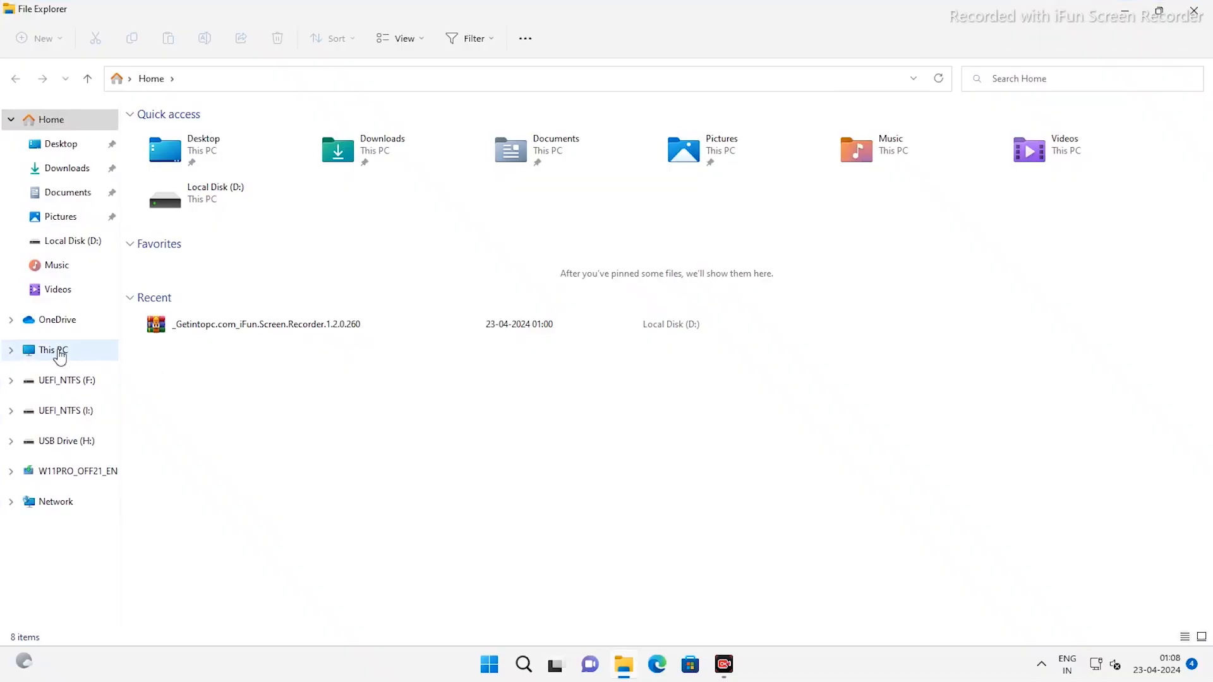
pyautogui.rightClick(58, 354)
pyautogui.click(50, 354)
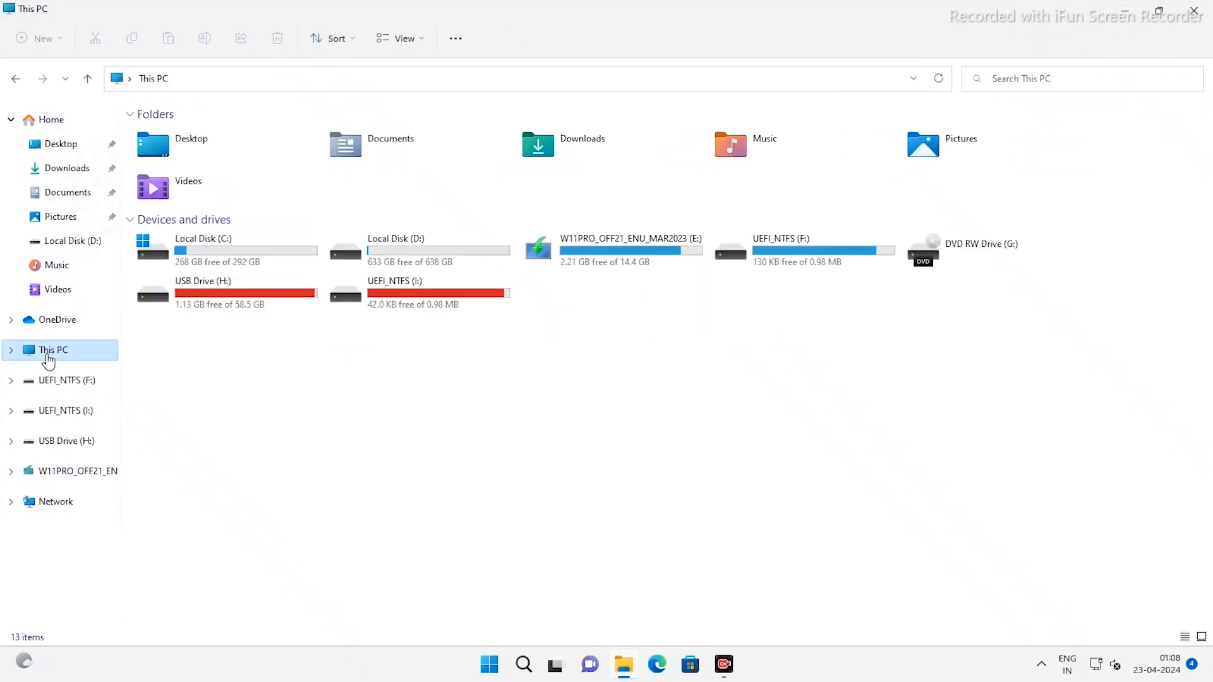
pyautogui.doubleClick(222, 250)
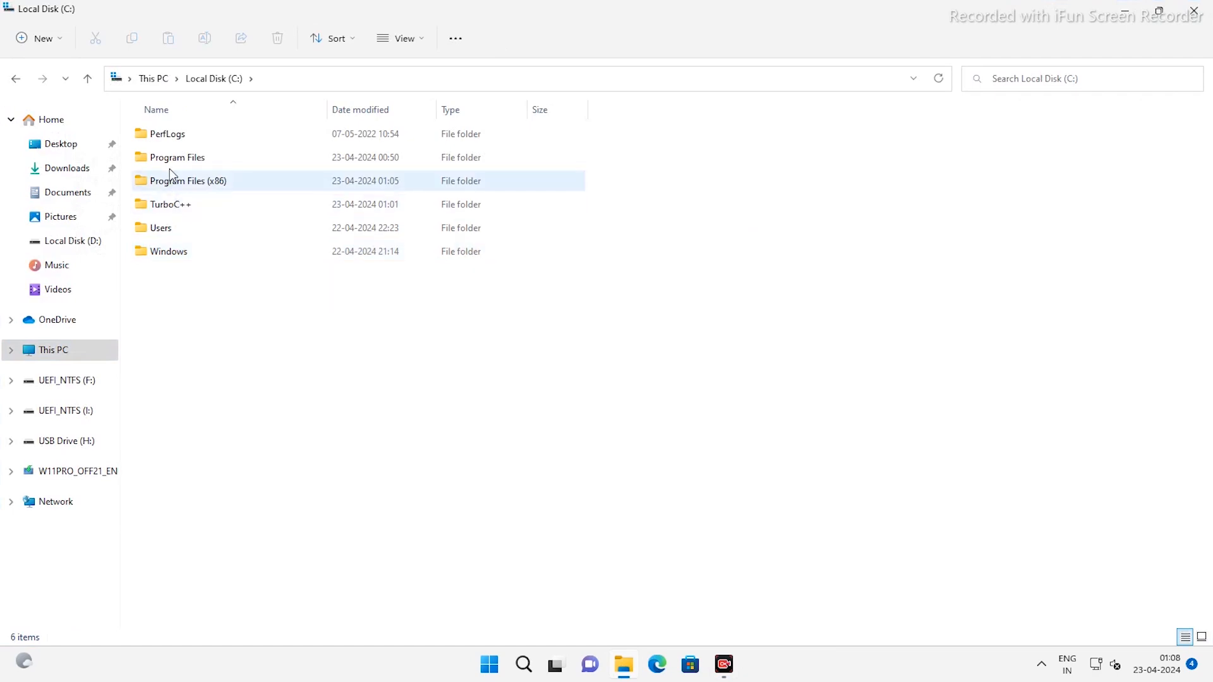
pyautogui.doubleClick(196, 183)
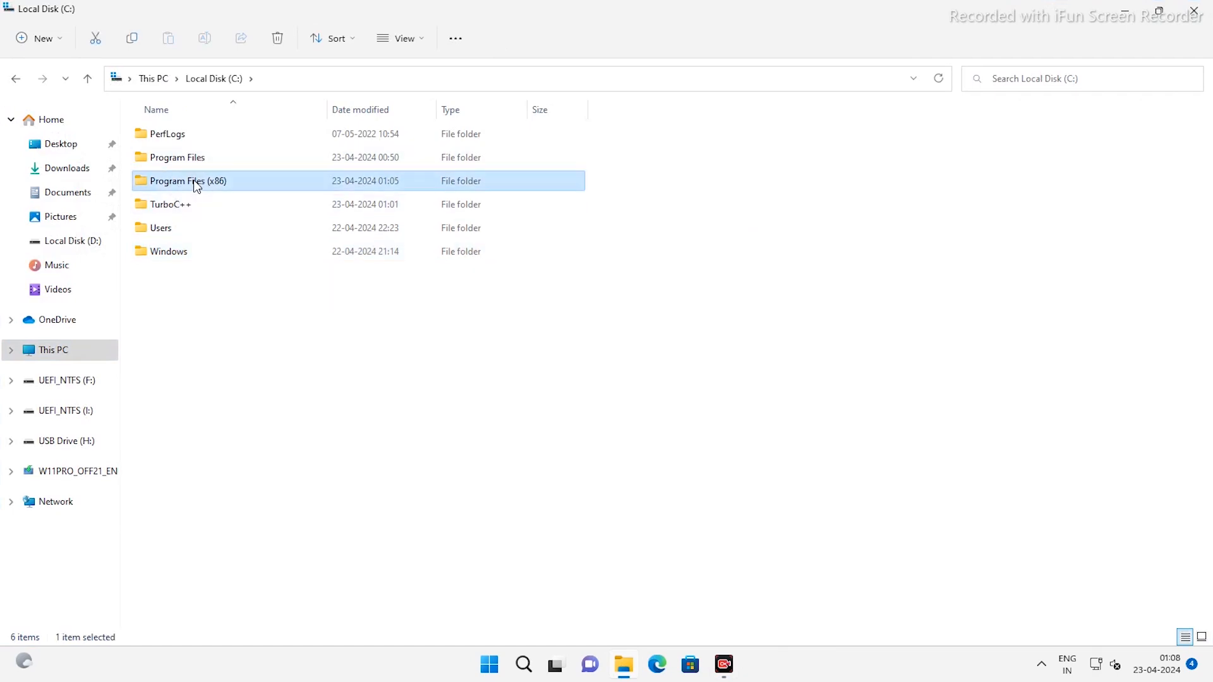
pyautogui.doubleClick(161, 211)
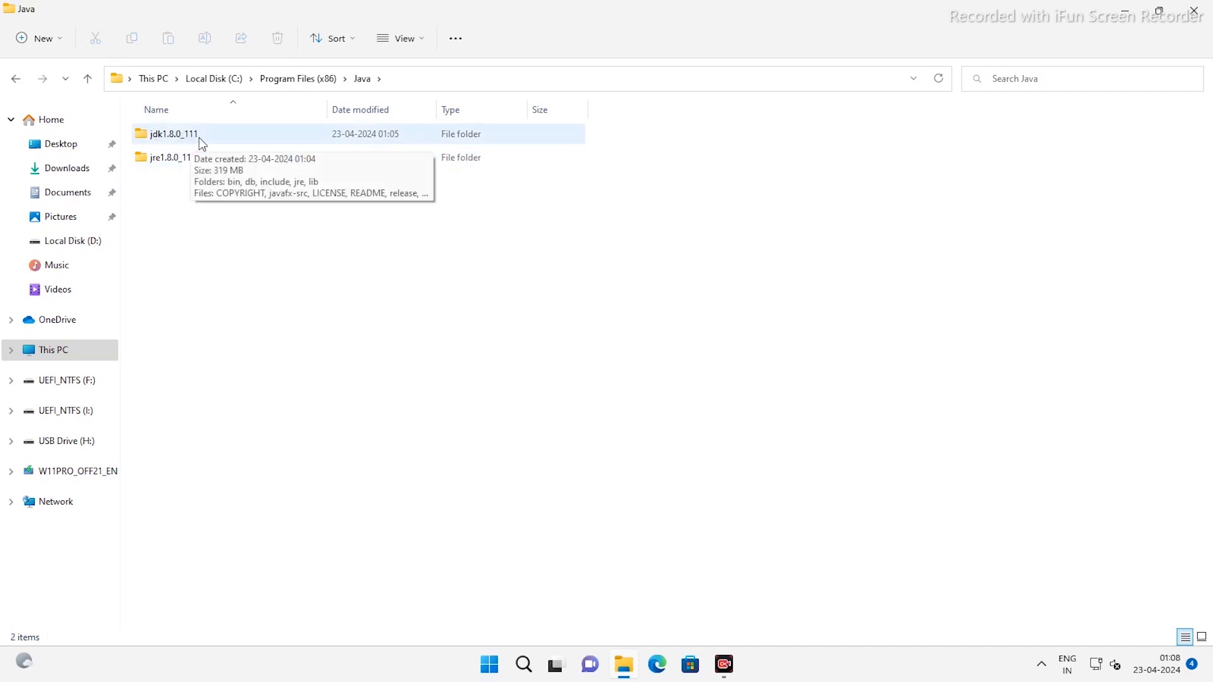
pyautogui.doubleClick(224, 139)
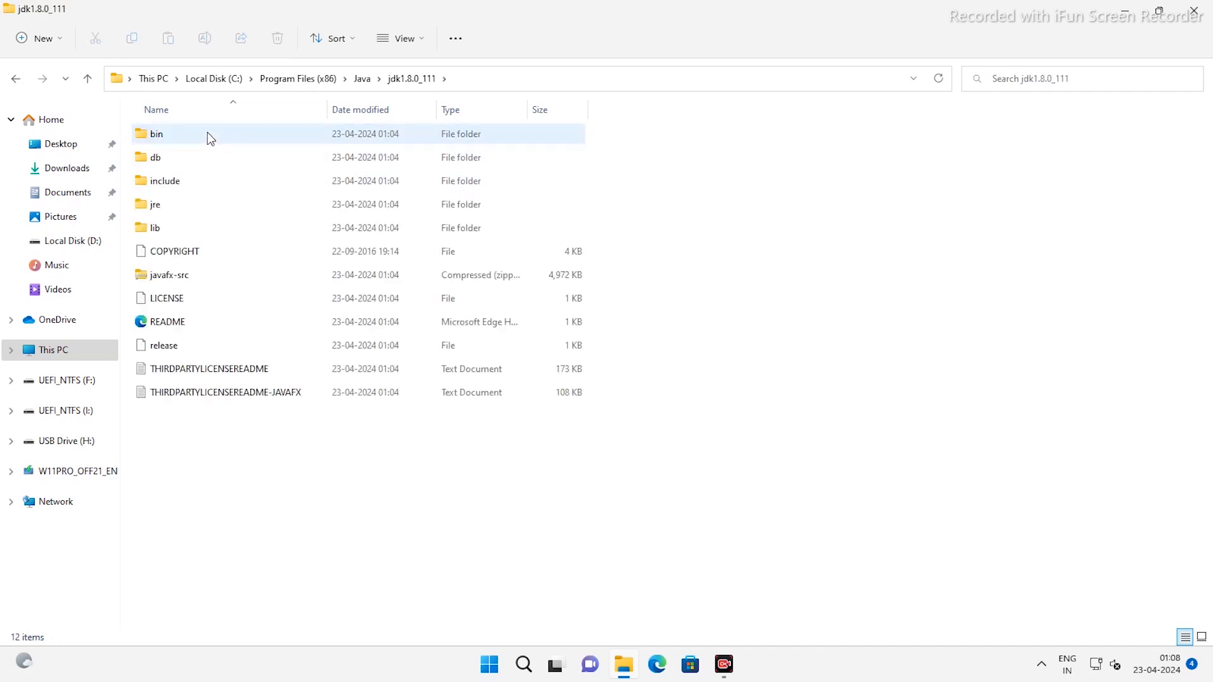
pyautogui.doubleClick(195, 137)
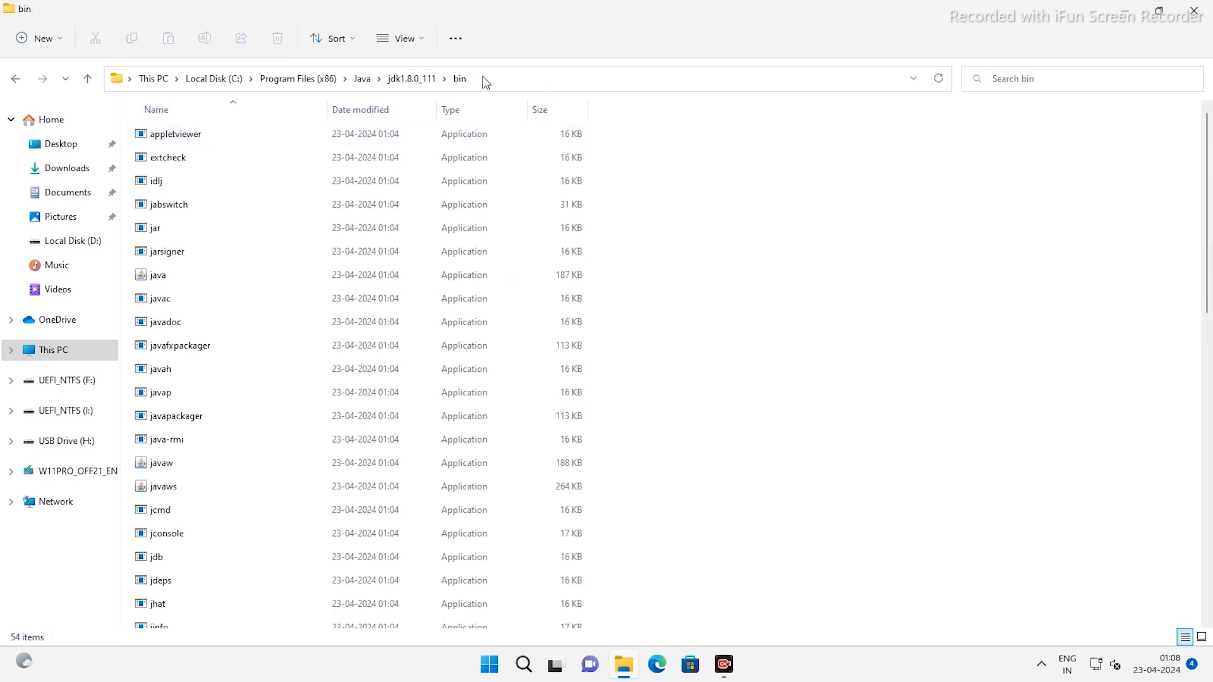
# Step: Copy the full path of the JDK's bin folder
pyautogui.click(503, 76)
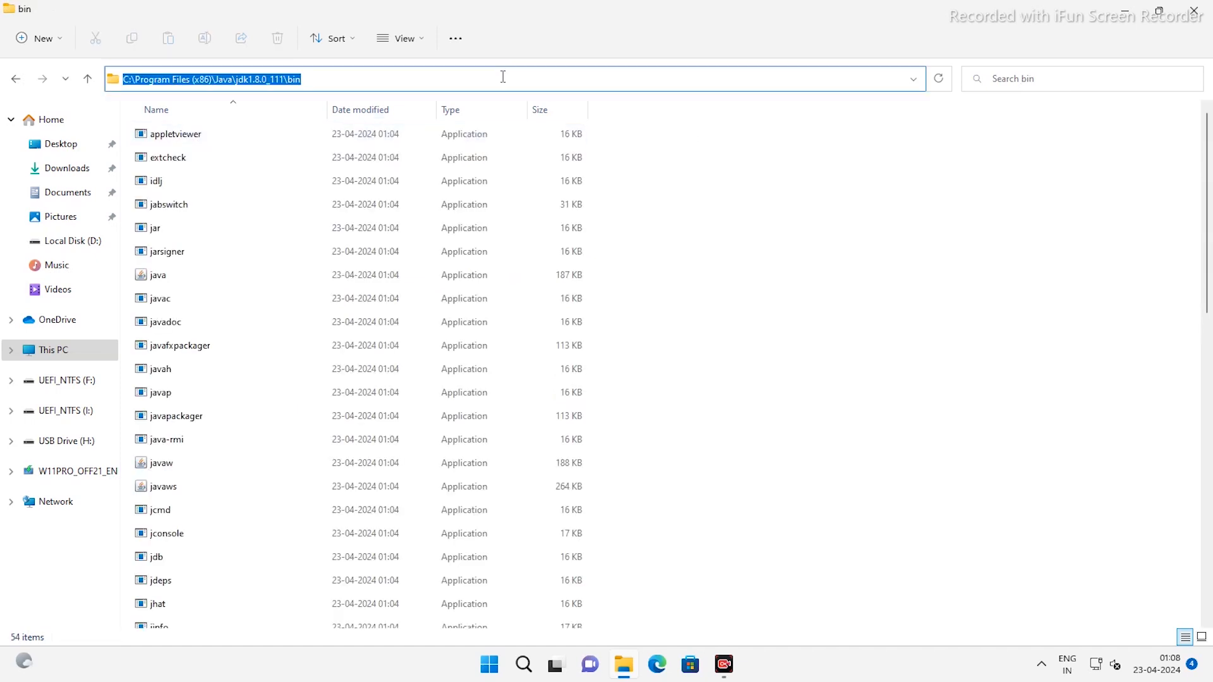
pyautogui.rightClick(249, 78)
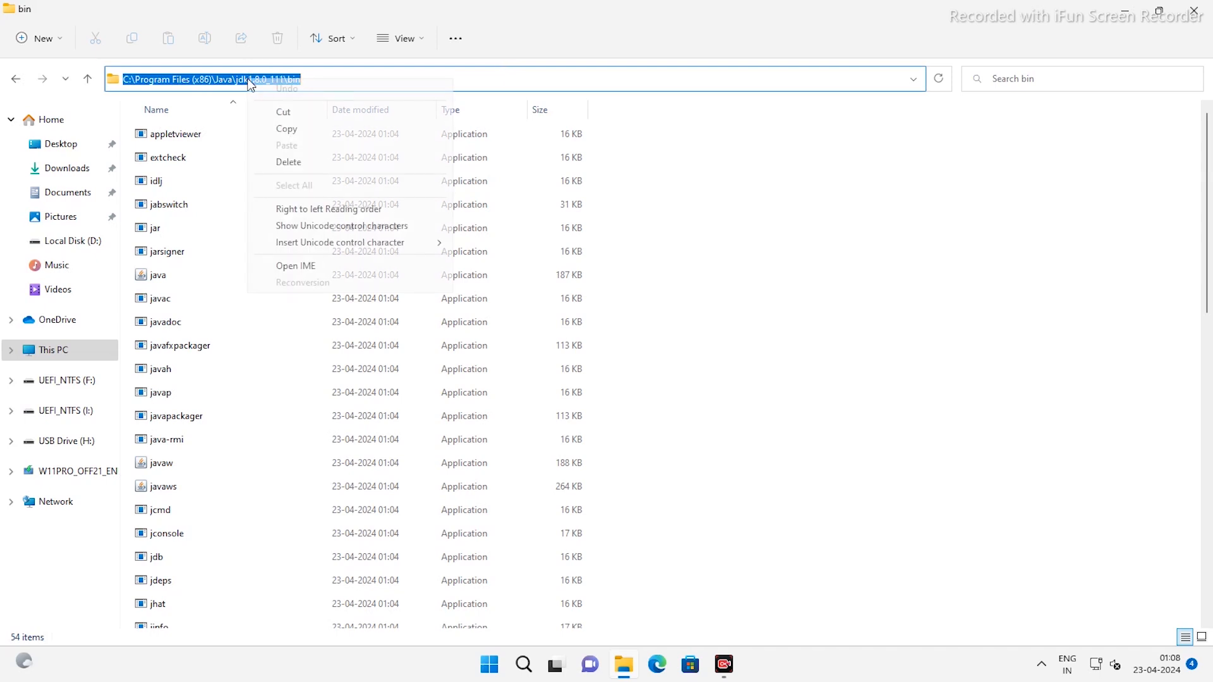
pyautogui.click(281, 130)
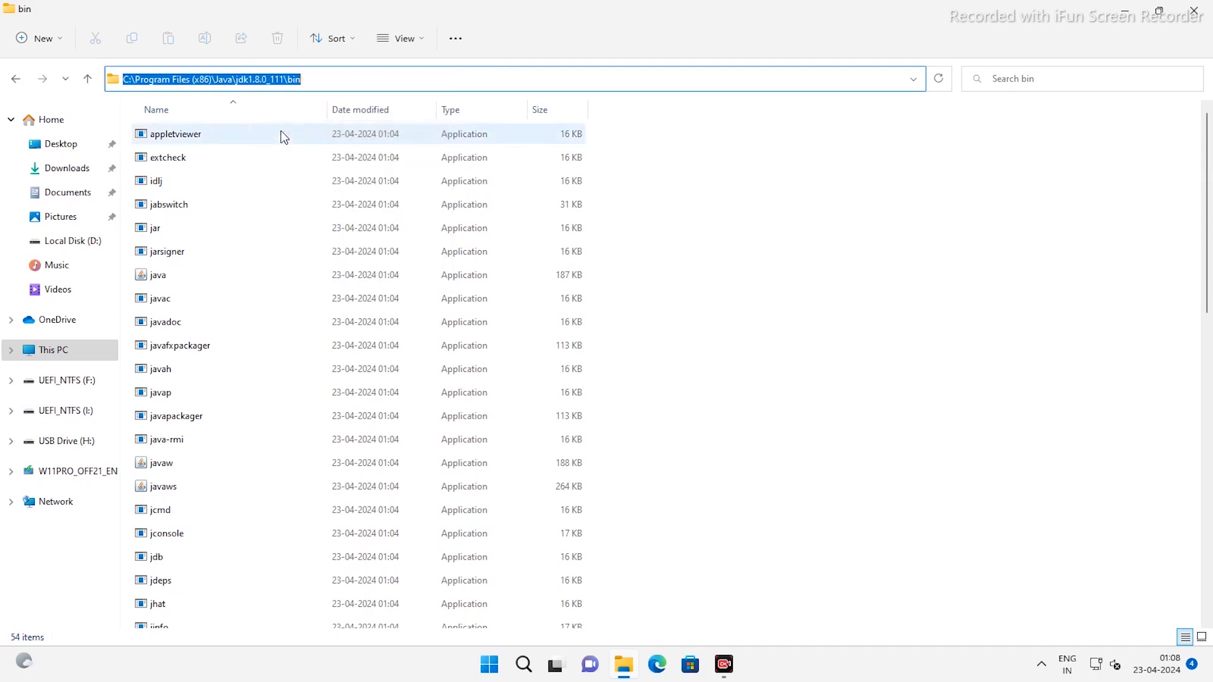
# Step: Open the Environment Variables dialog through the advanced system settings in This PC's properties
pyautogui.rightClick(61, 355)
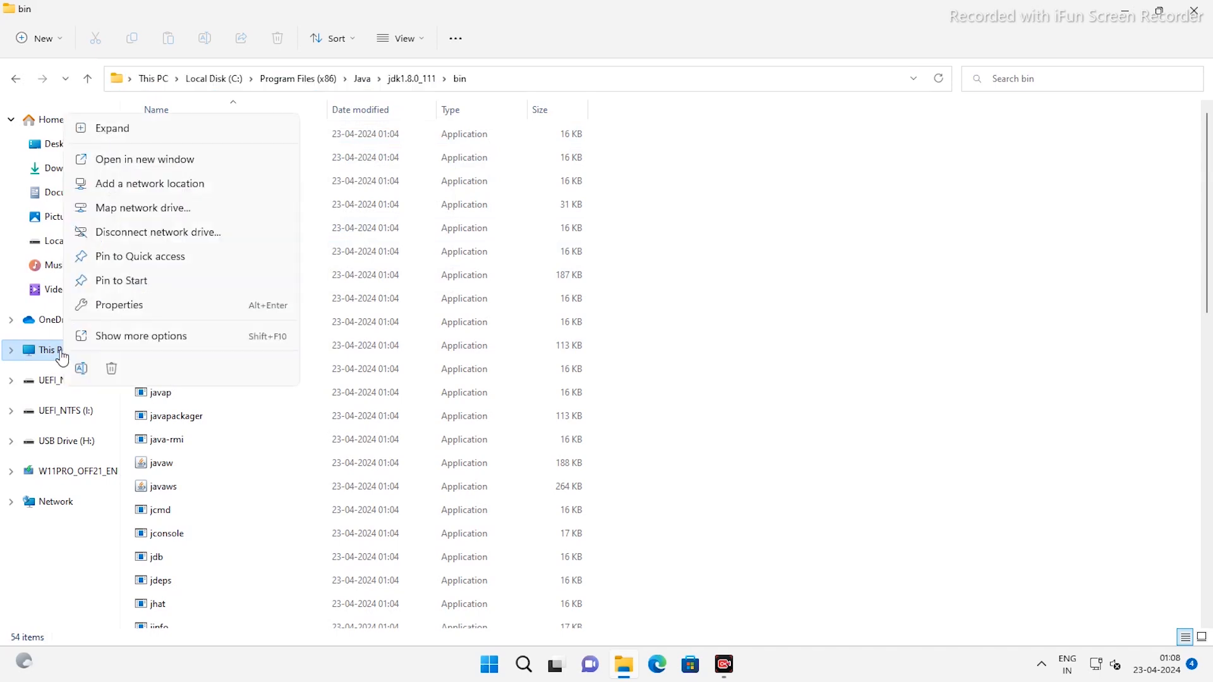
pyautogui.click(125, 306)
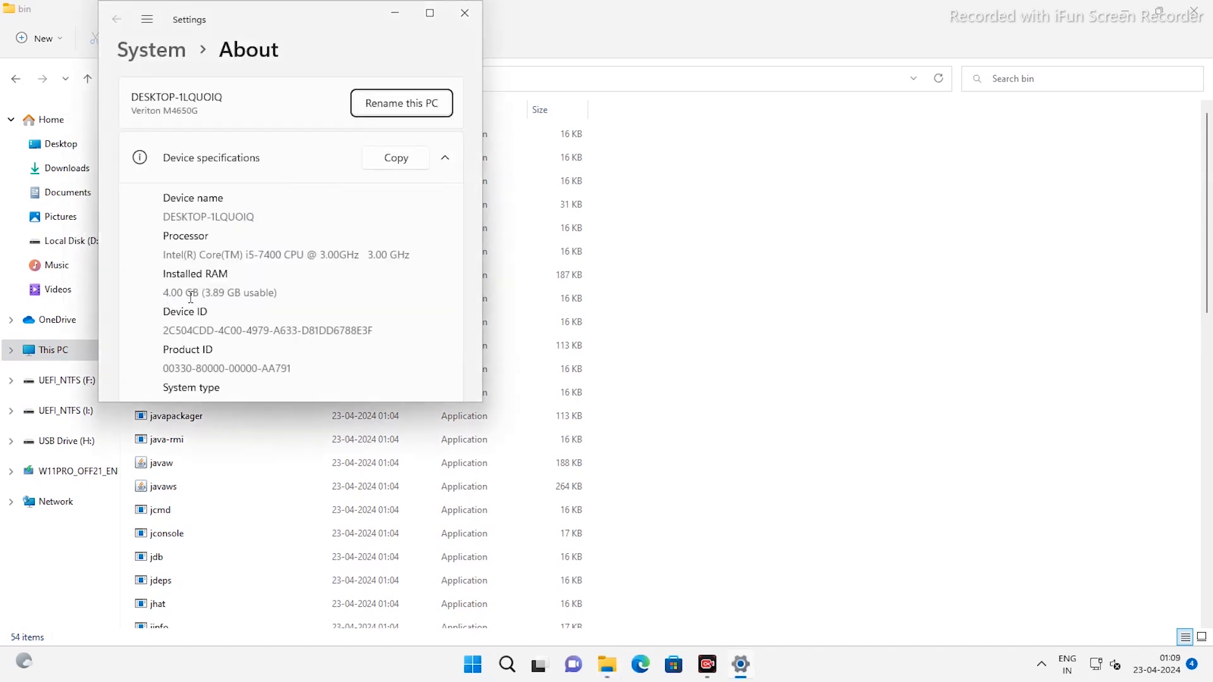
pyautogui.scroll(-3, 349, 281)
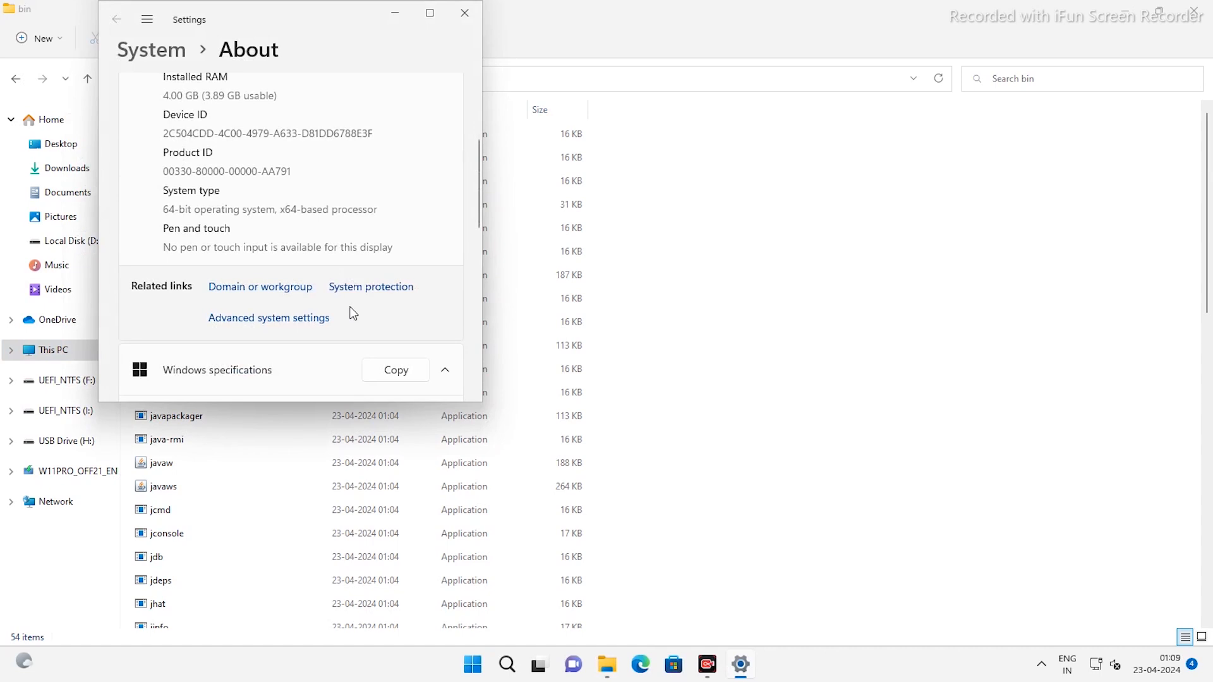
pyautogui.click(260, 323)
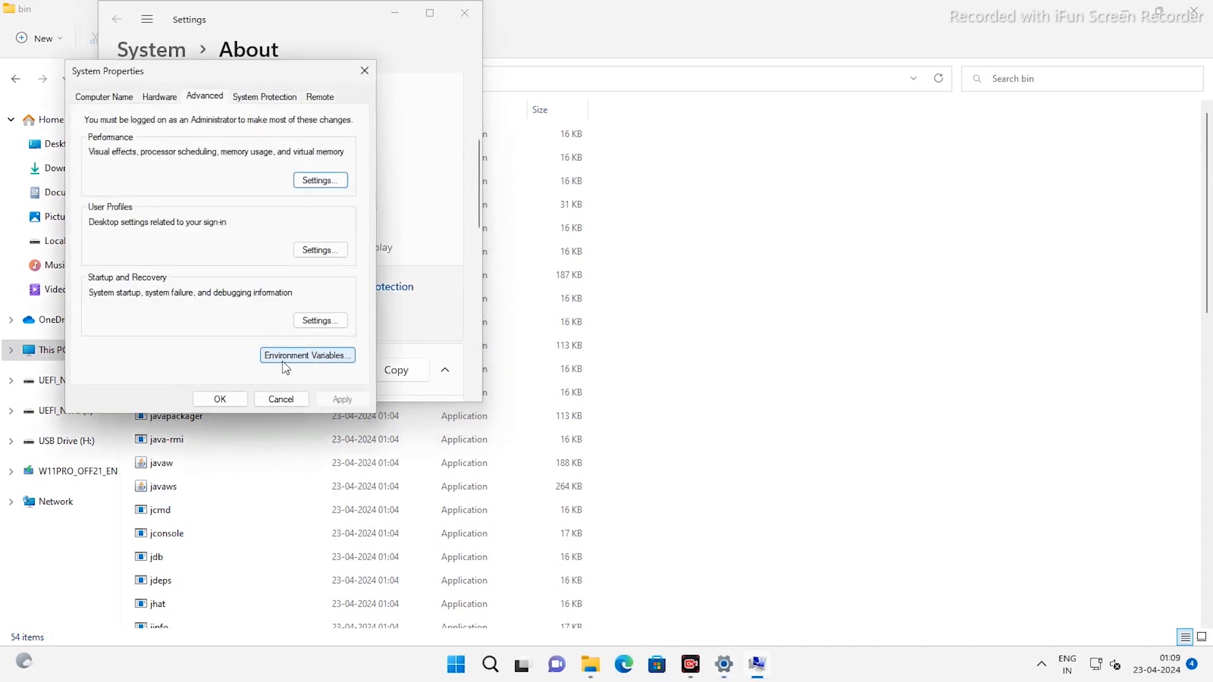
pyautogui.click(334, 360)
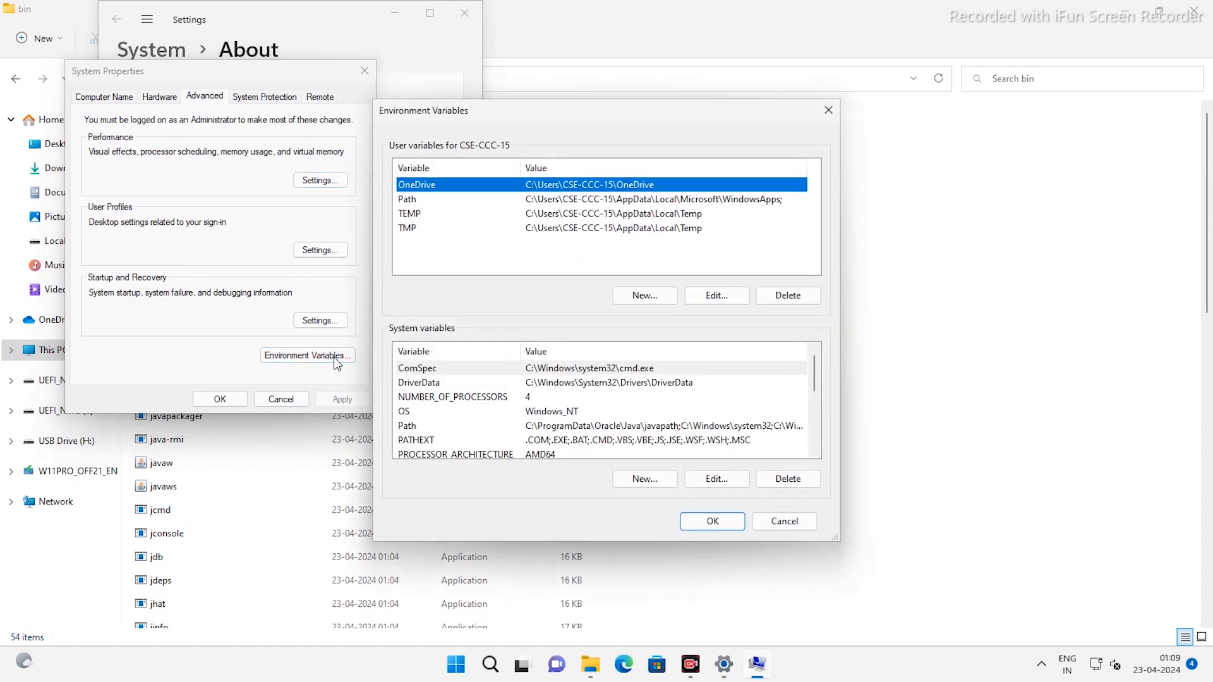
# Step: Add C:\Program Files (x86)\Java\jdk1.8.0_111\bin as a new entry in the system Path variable, confirm all dialogs and close the open windows
pyautogui.click(404, 425)
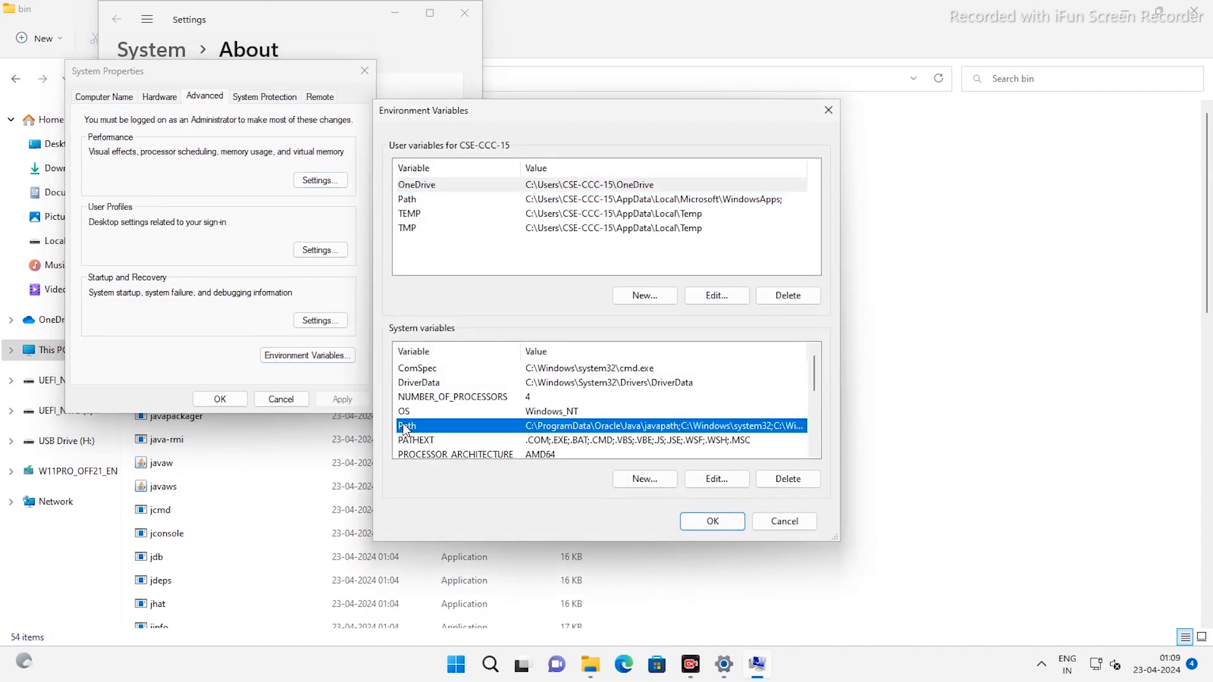
pyautogui.click(726, 480)
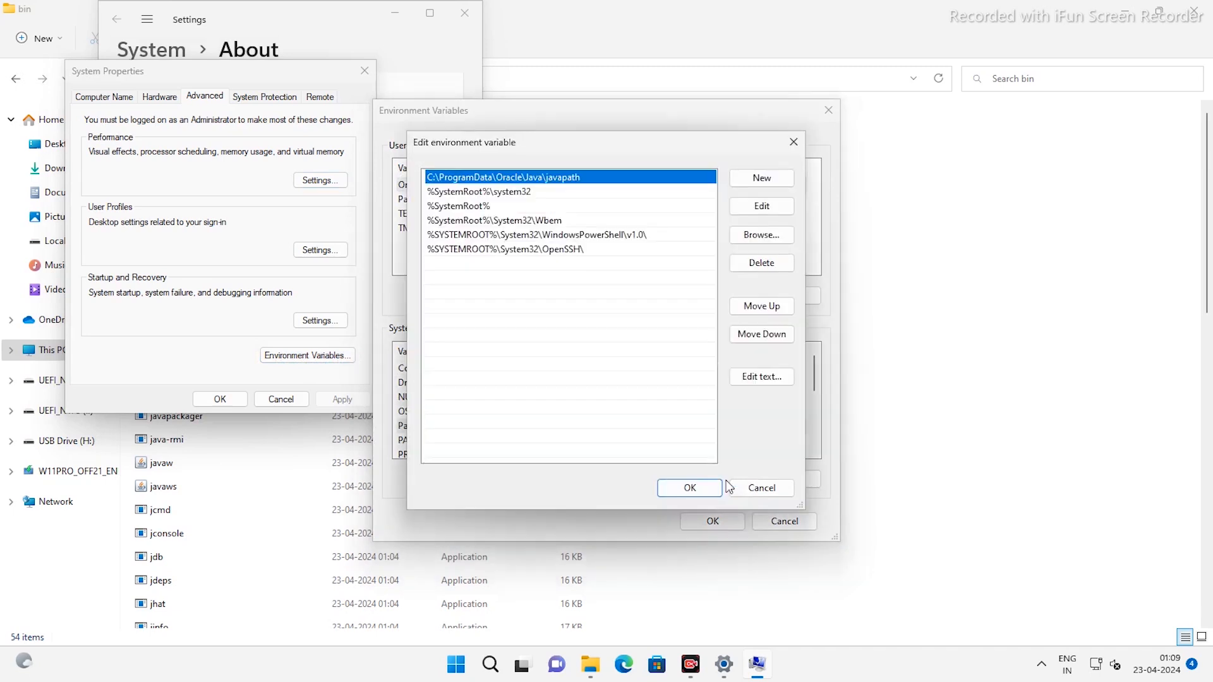
pyautogui.click(760, 180)
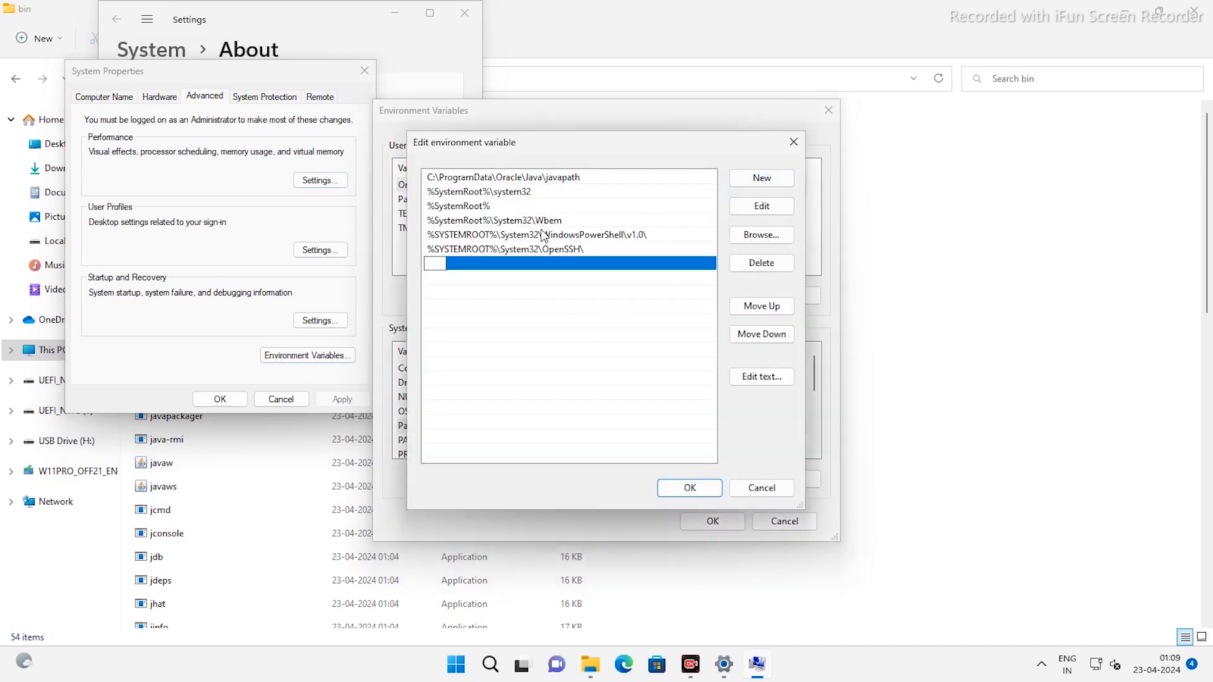
pyautogui.rightClick(436, 261)
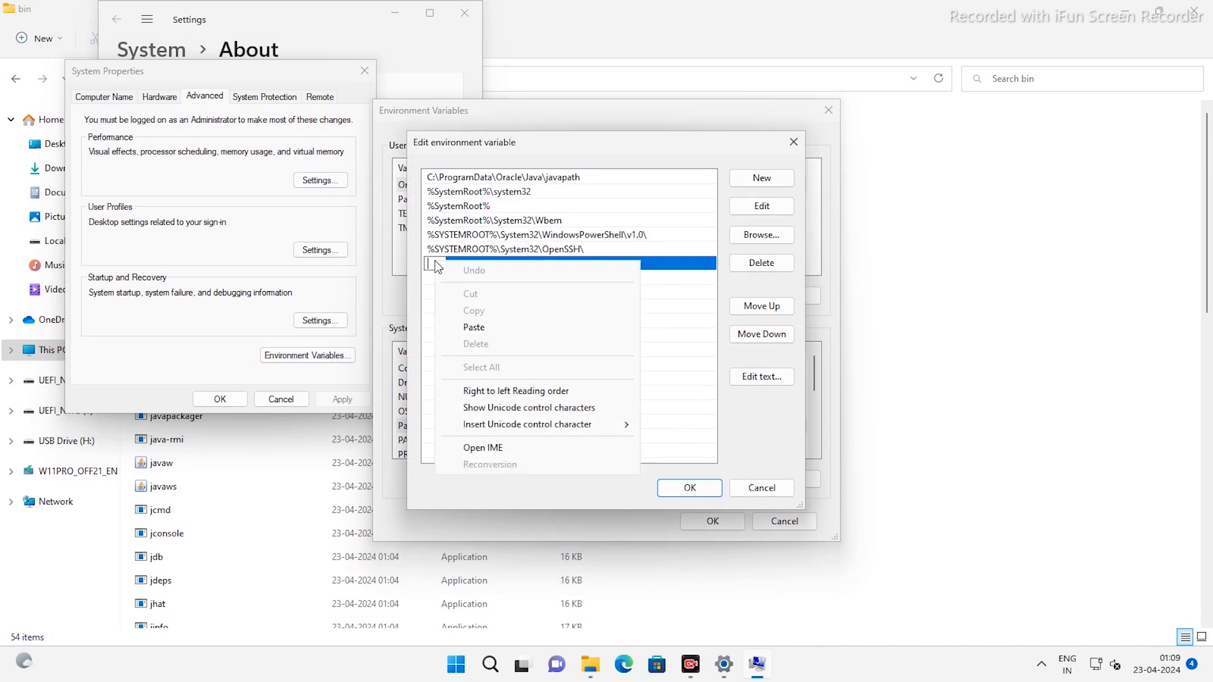
pyautogui.click(472, 325)
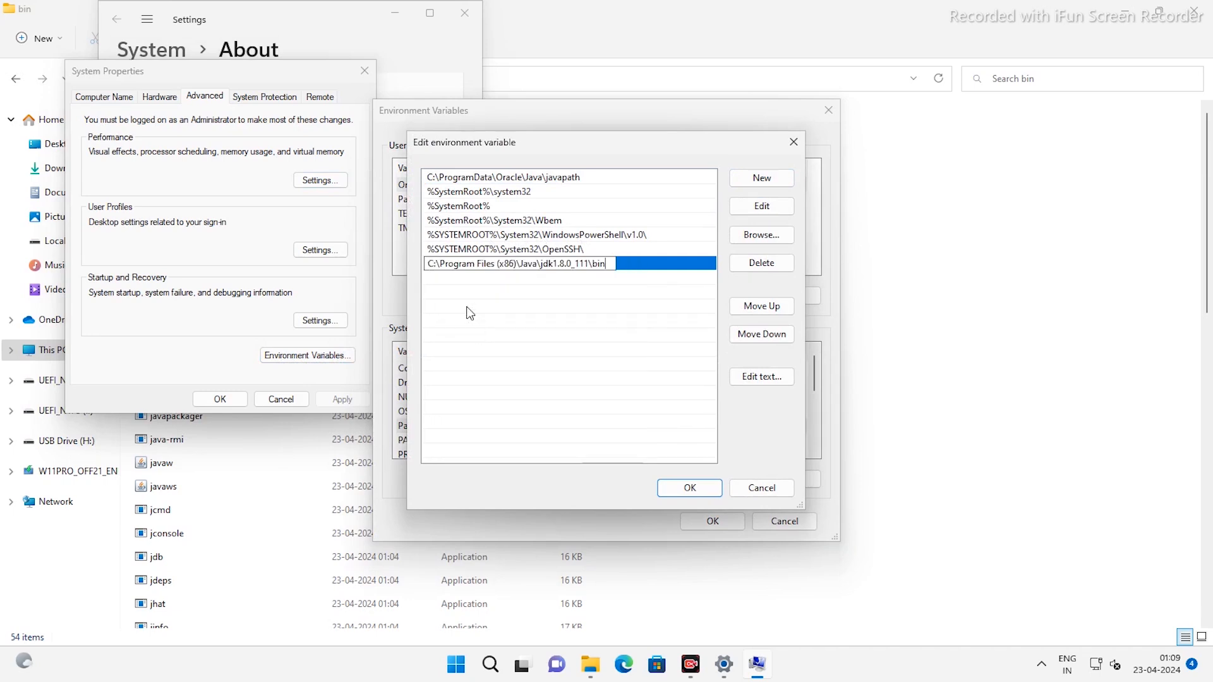
pyautogui.click(683, 486)
pyautogui.click(712, 522)
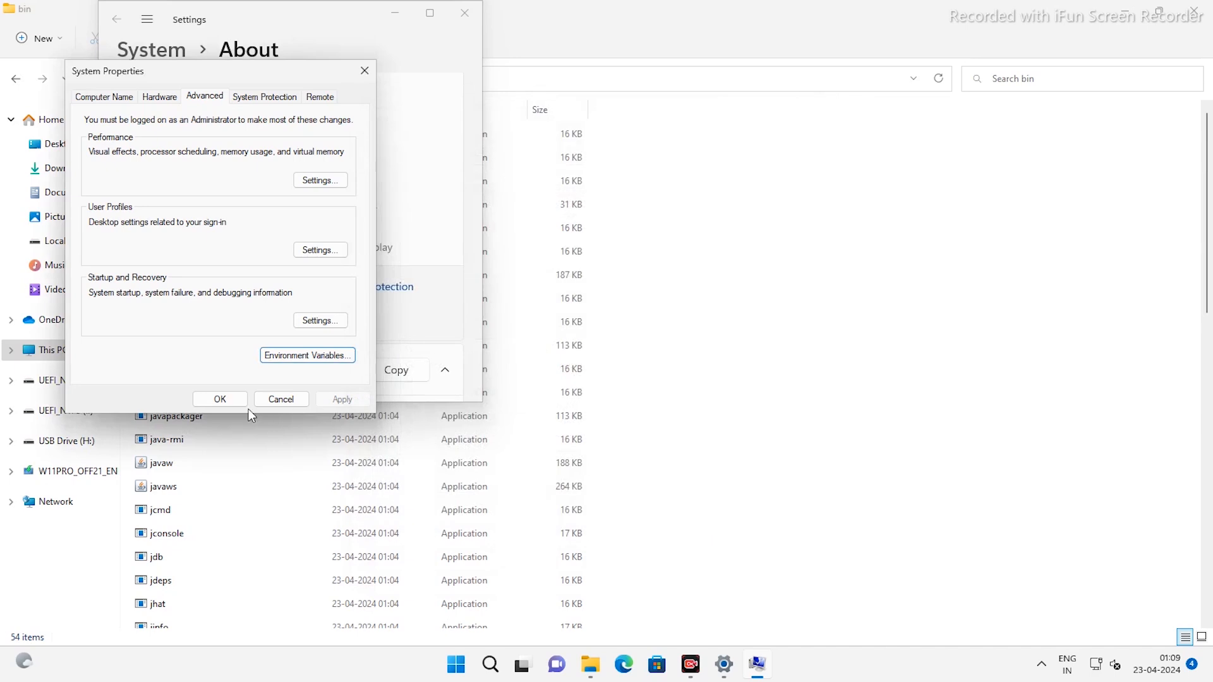
pyautogui.click(219, 400)
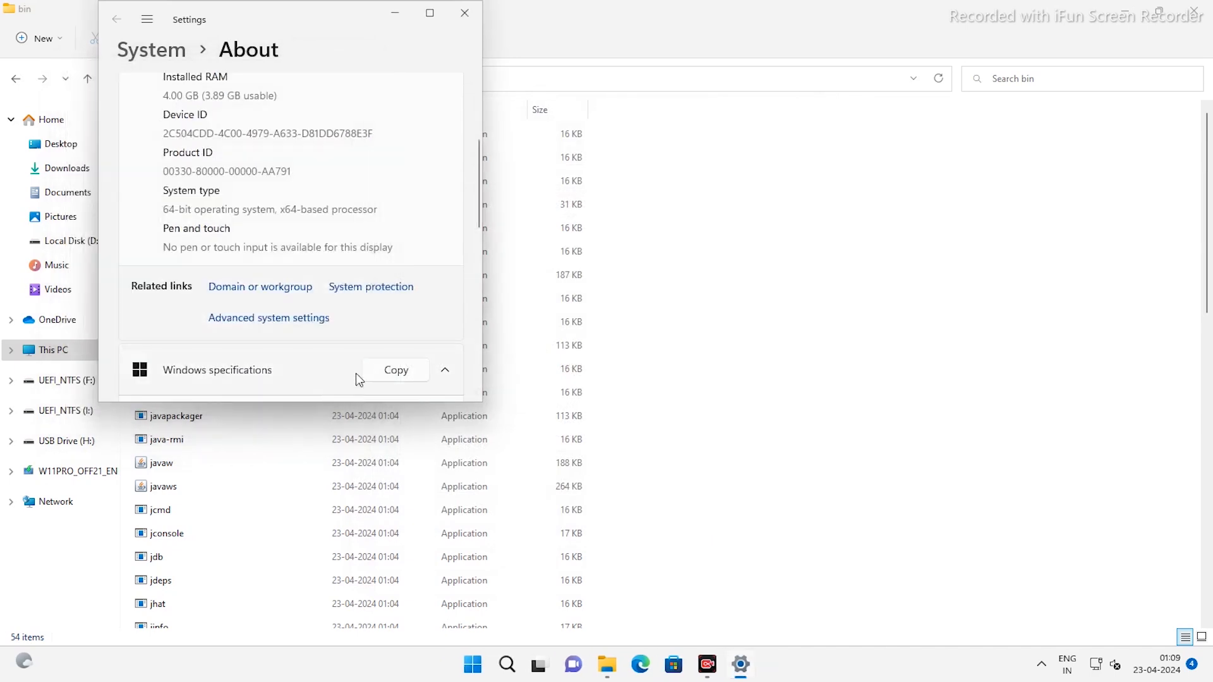
pyautogui.click(471, 17)
pyautogui.click(1196, 10)
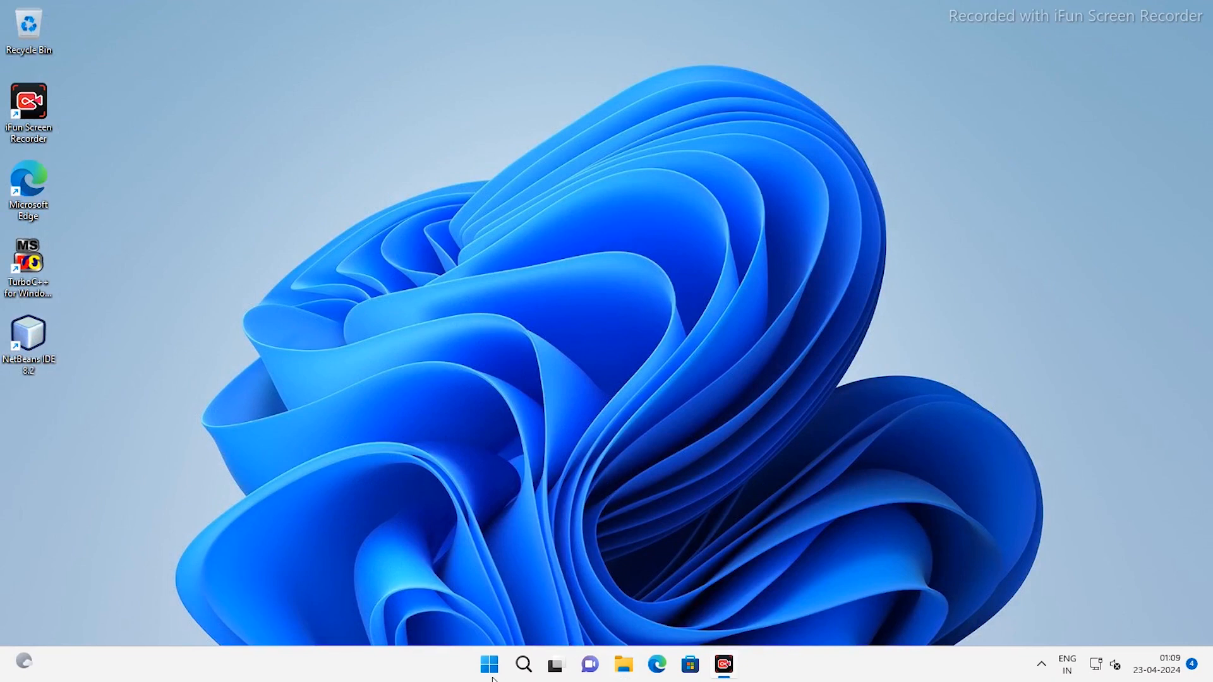
# Step: Switch to Command Prompt using cmd, run javac to test the compiler, and maximize the console window
pyautogui.press('super+r')
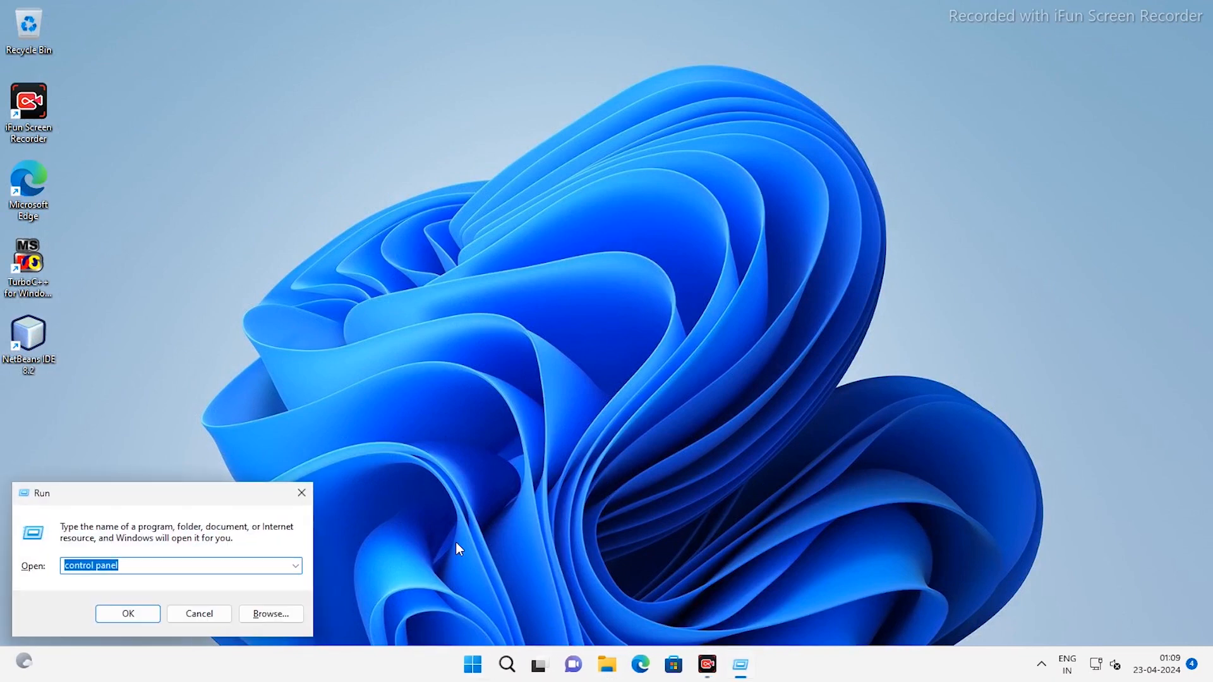
pyautogui.write('d')
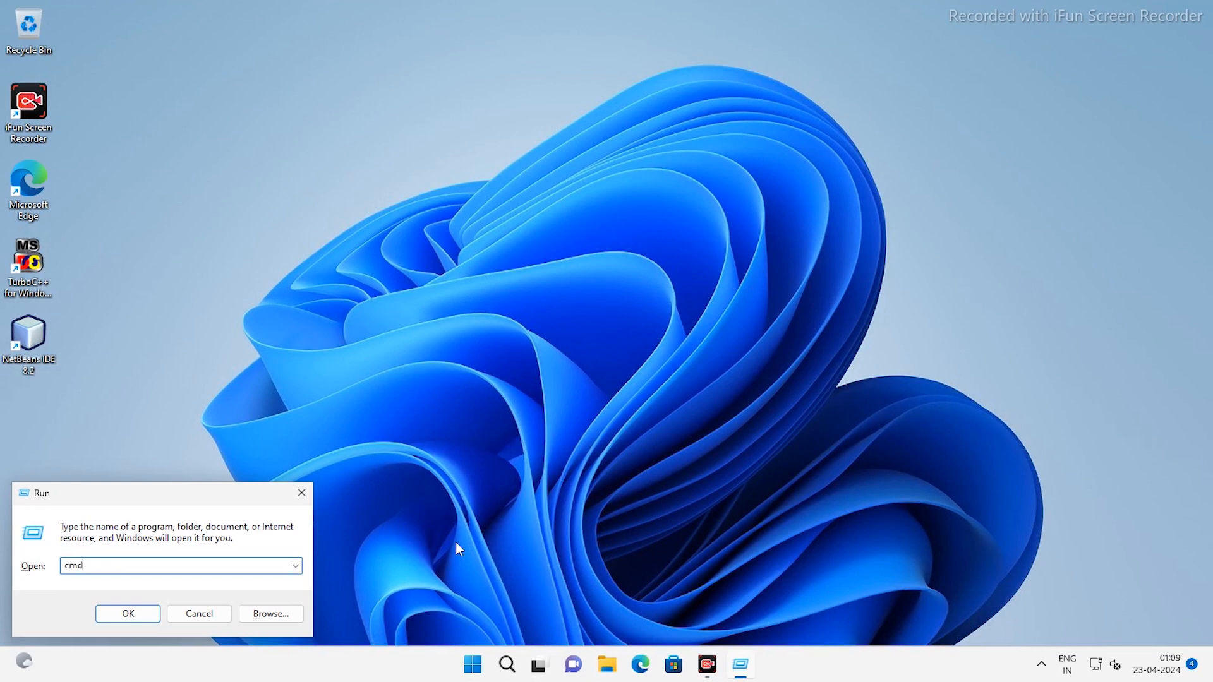
pyautogui.press('Return')
pyautogui.write('j')
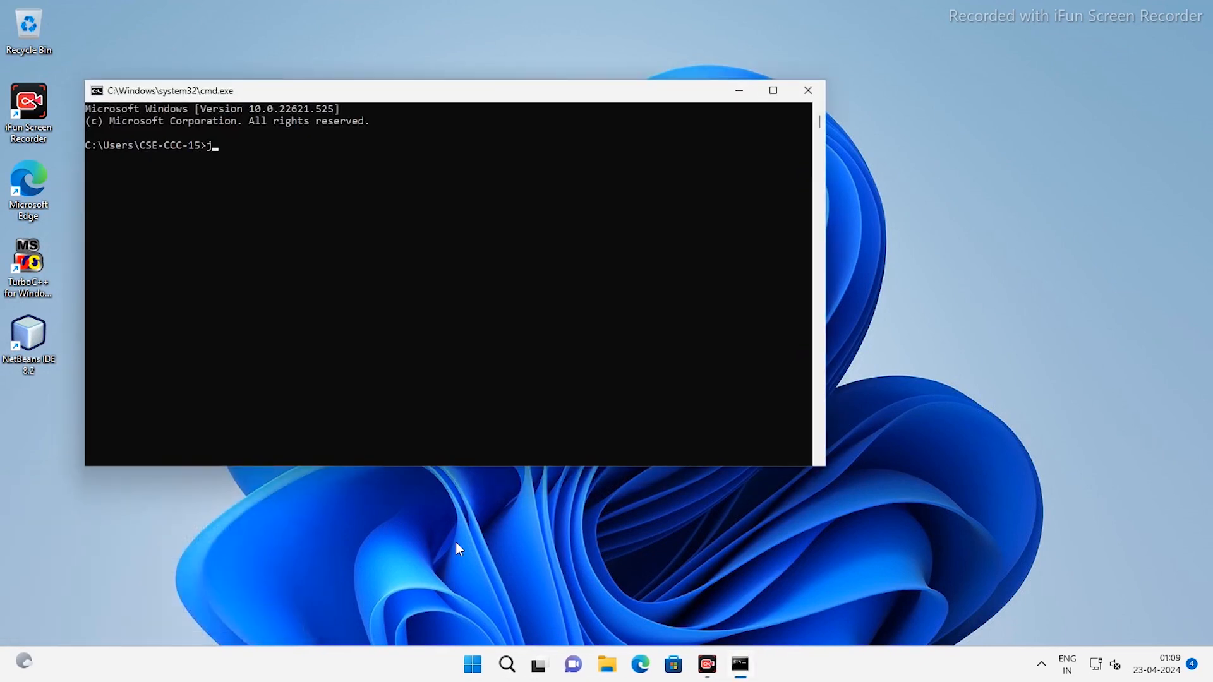
pyautogui.write('avac')
pyautogui.press('Return')
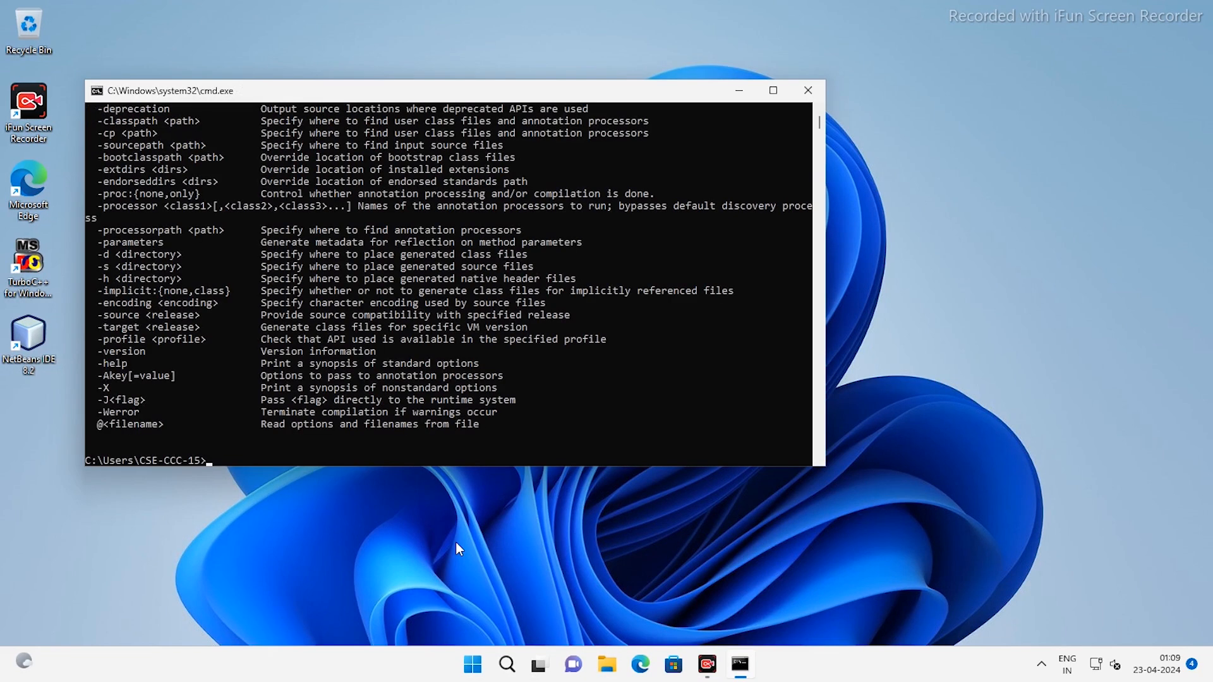
pyautogui.click(773, 89)
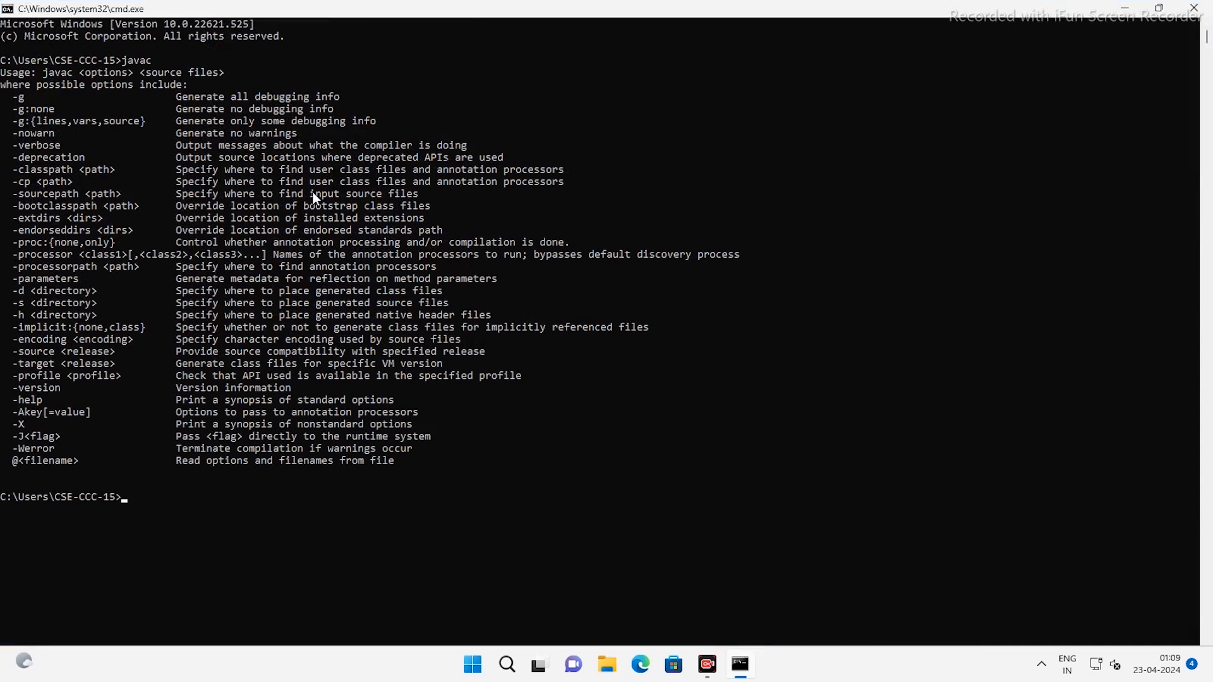